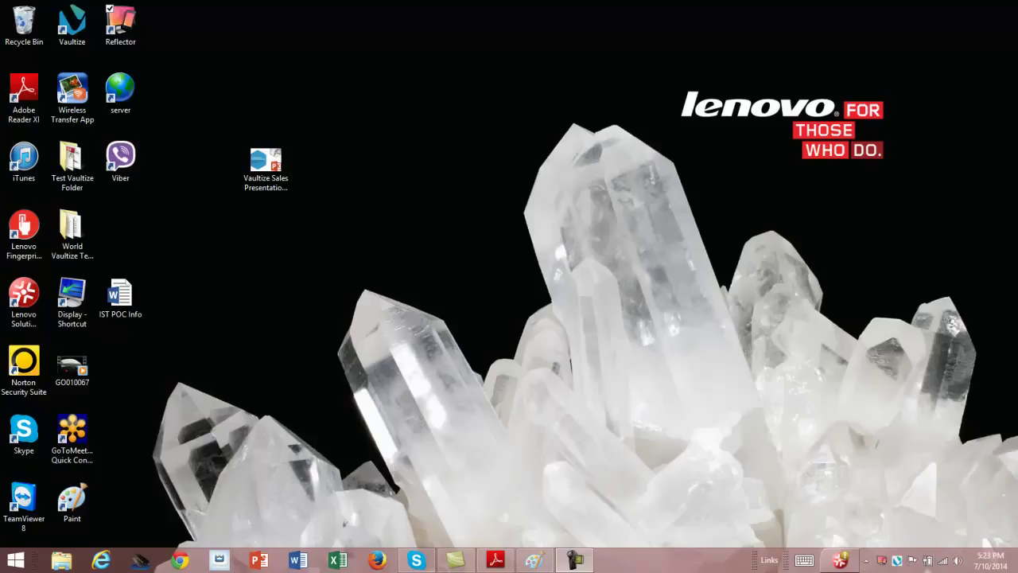
Open My Vault from the Vaultize tray agent and look through the recent files on the home page
right_click(897, 561)
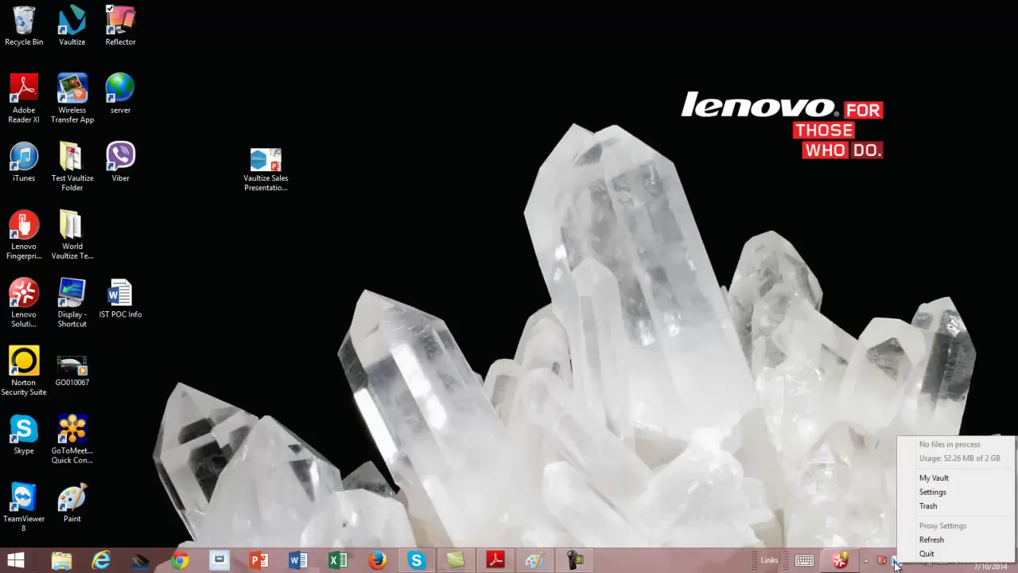
click(932, 479)
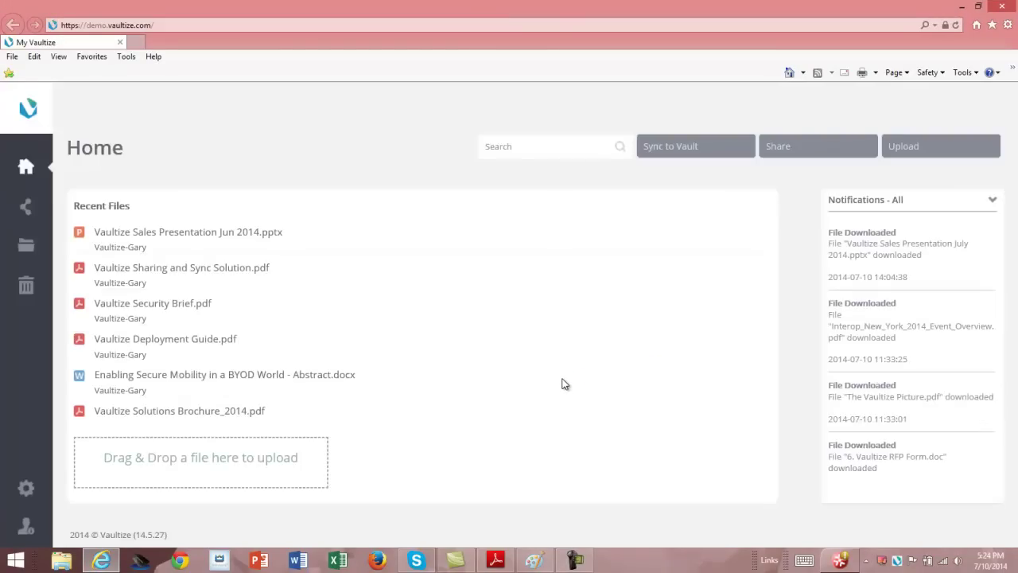
mouse_move(335, 313)
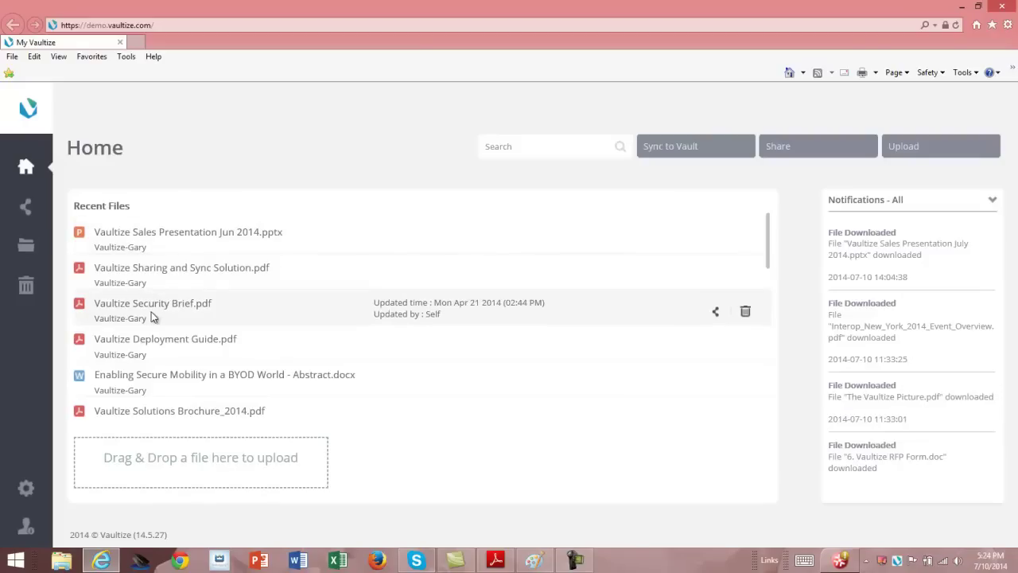
scroll(150, 315, down, 3)
scroll(151, 319, down, 1)
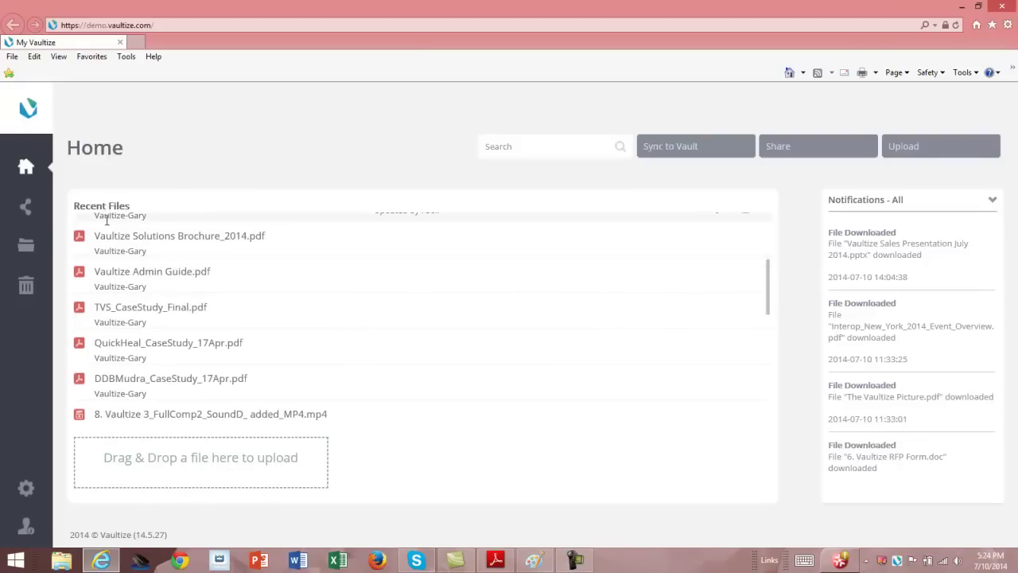
Review the vault's shared data, all files and folders, and trash, and minimize the browser
click(26, 209)
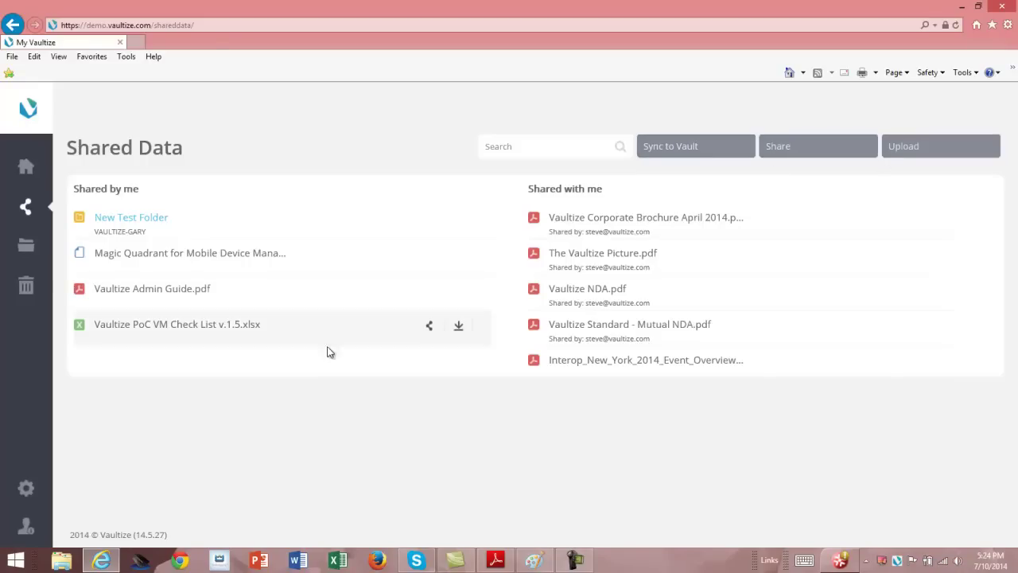
click(26, 247)
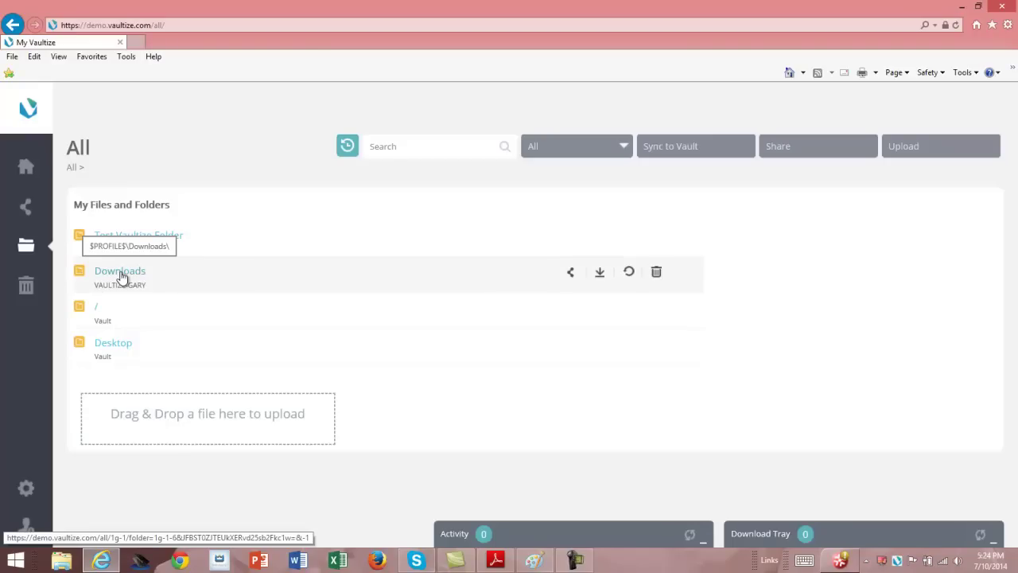
click(26, 288)
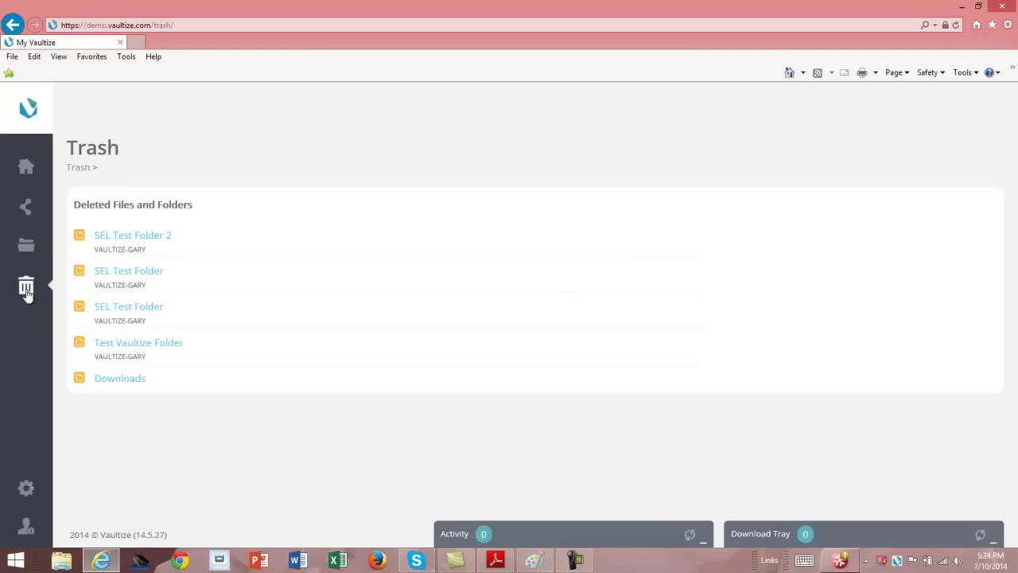
click(962, 6)
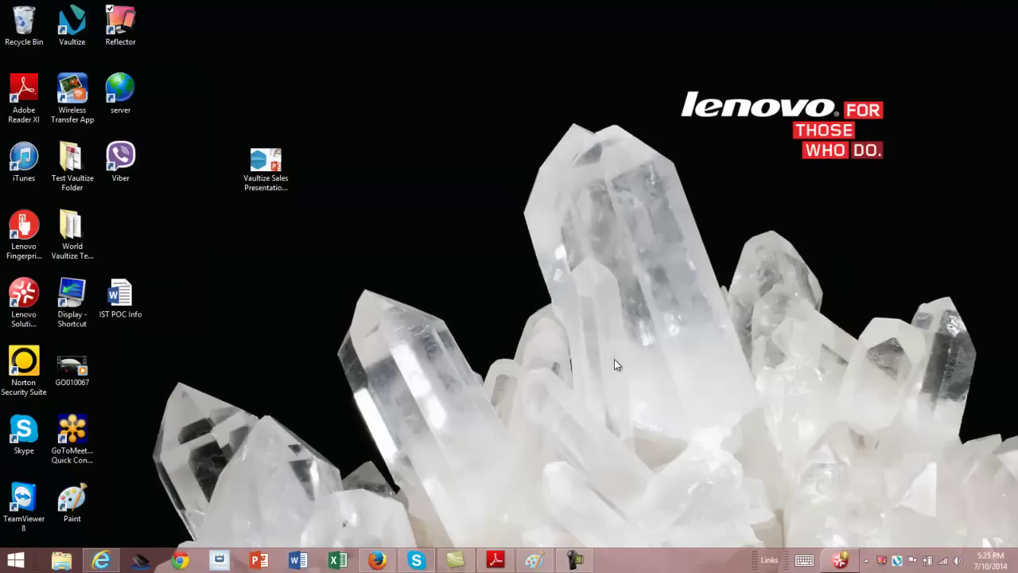
Switch to the Vaultize admin console in Firefox and view the administrator's details from the user list
click(376, 562)
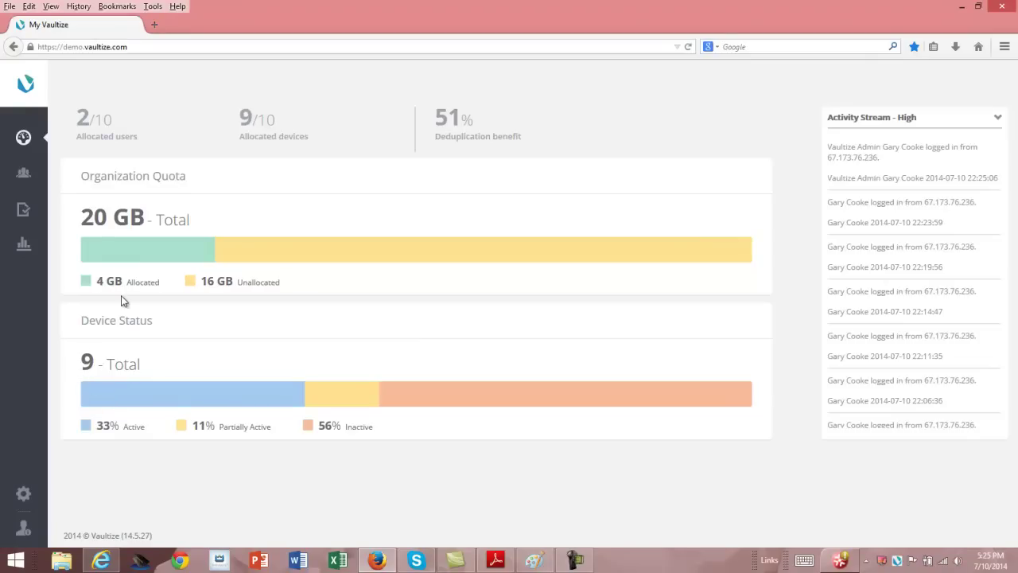
click(25, 176)
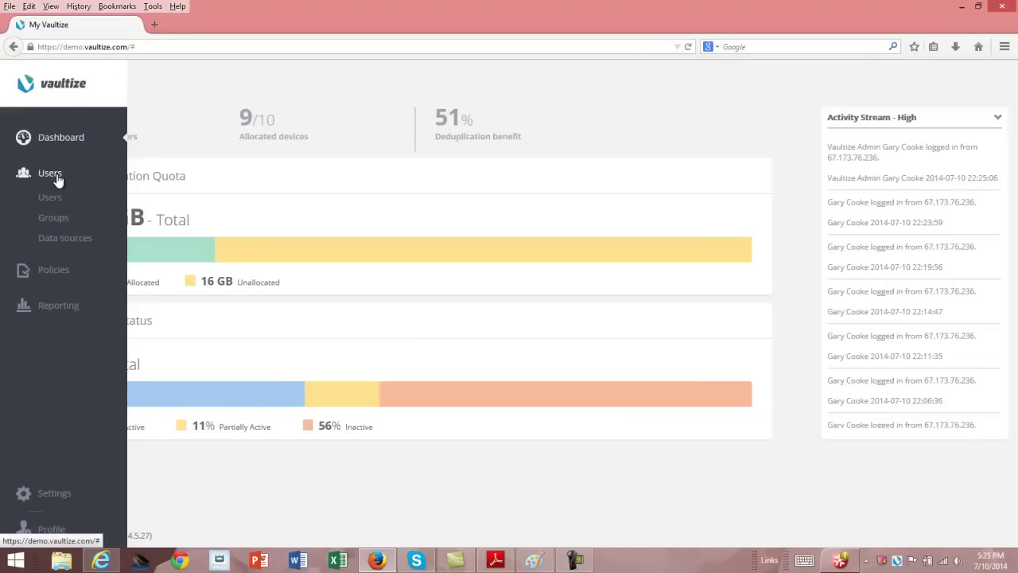
click(59, 197)
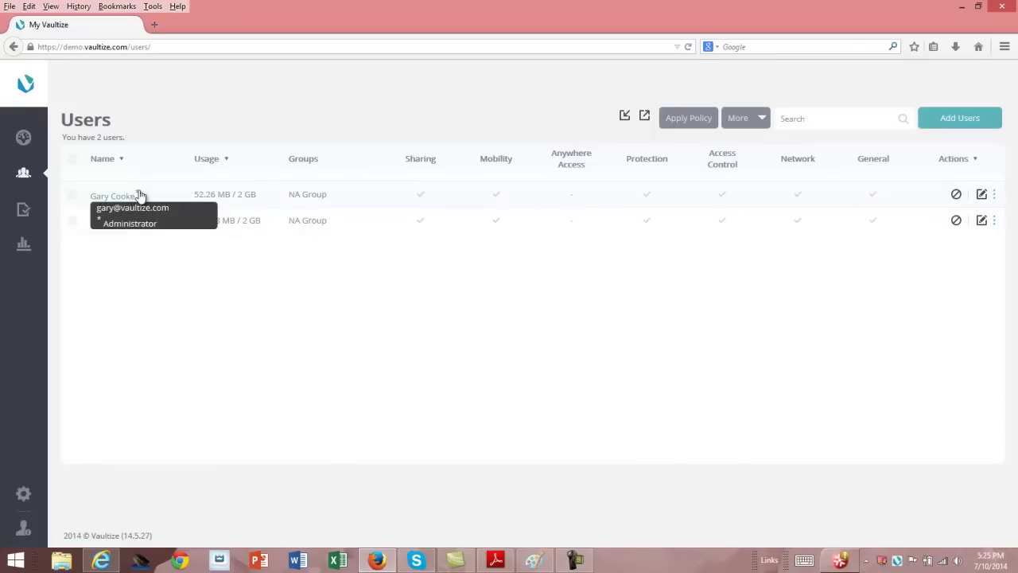
click(106, 198)
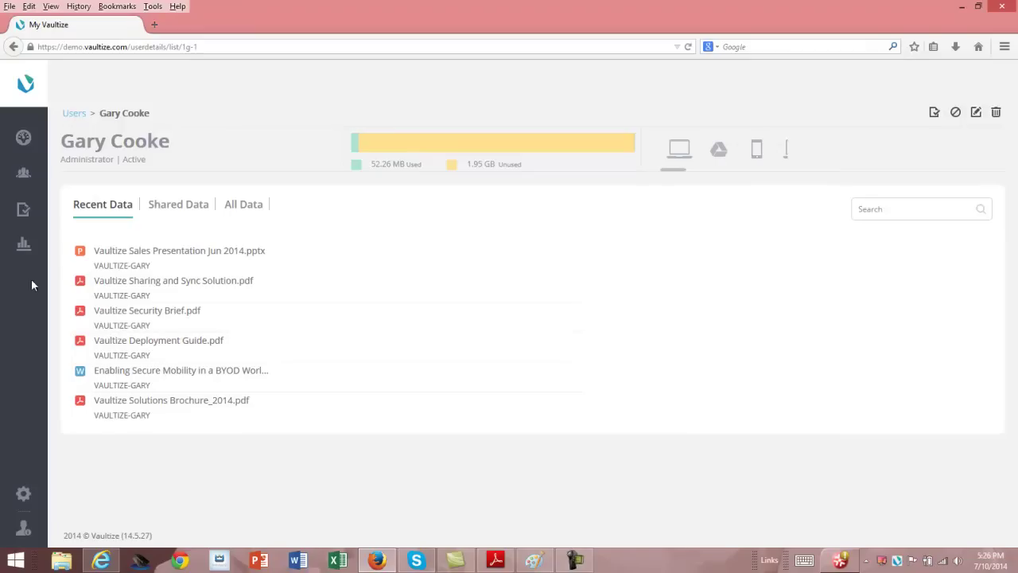
Examine the basic settings of the NA General Policy and close it without saving
click(24, 211)
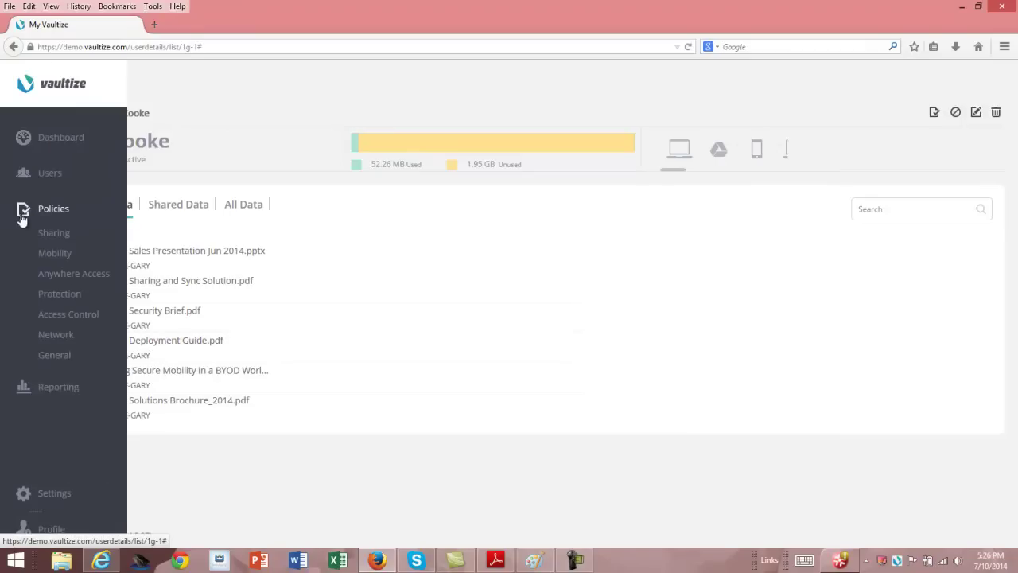
click(53, 356)
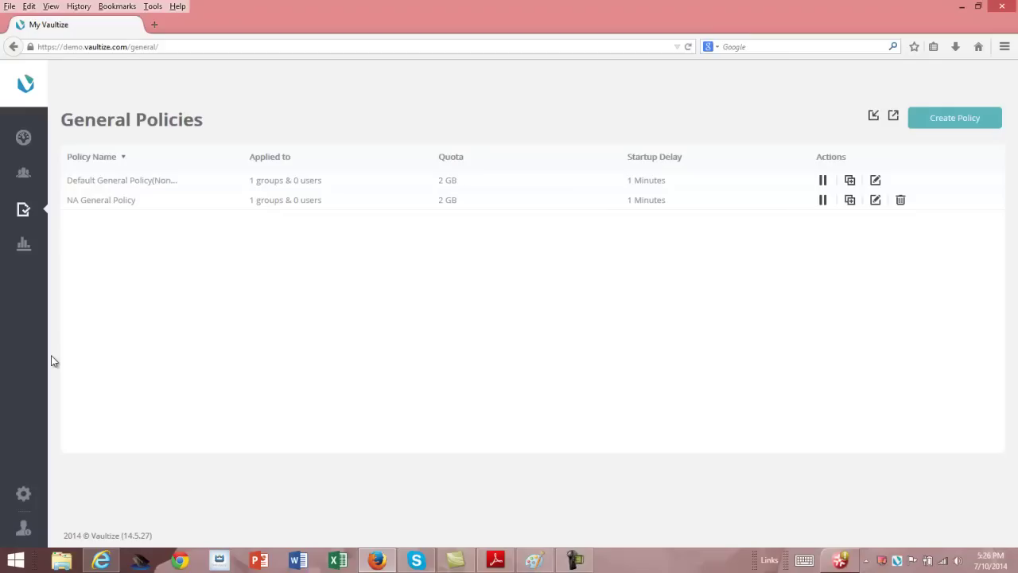
click(876, 201)
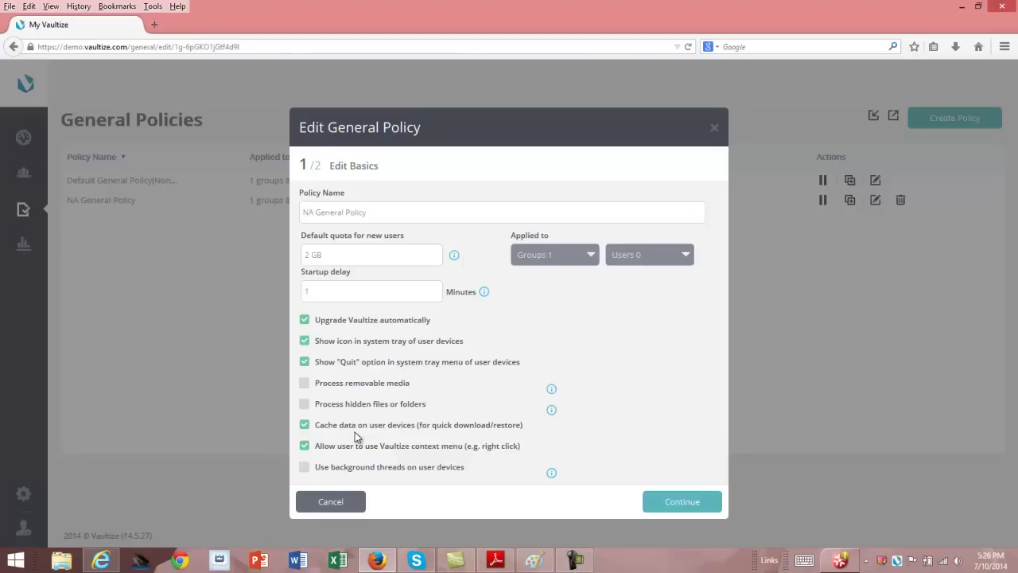
click(325, 498)
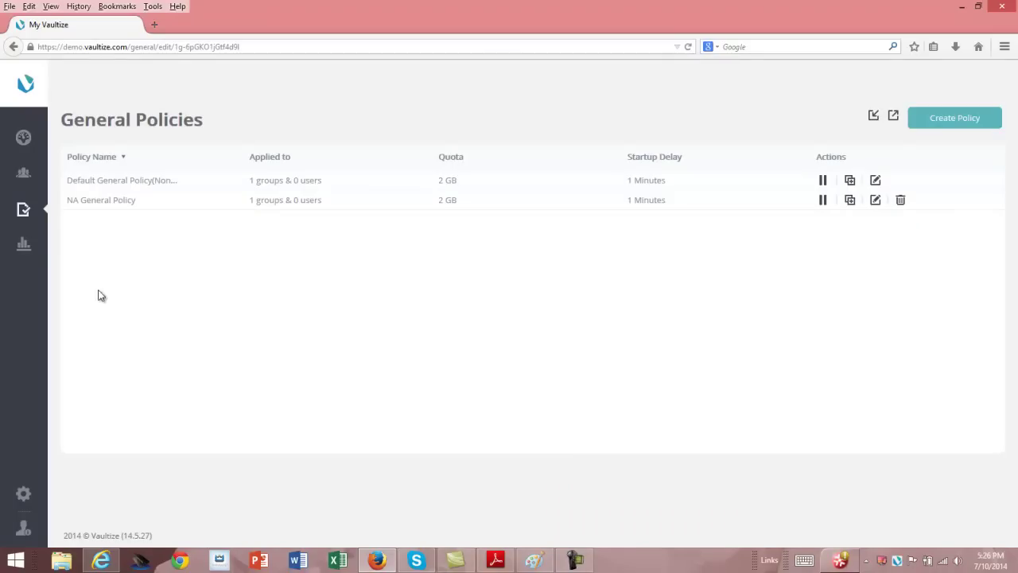
Examine the NA Sharing Policy's fencing, time-based access, and expiry and password protection settings without saving
click(24, 209)
click(45, 235)
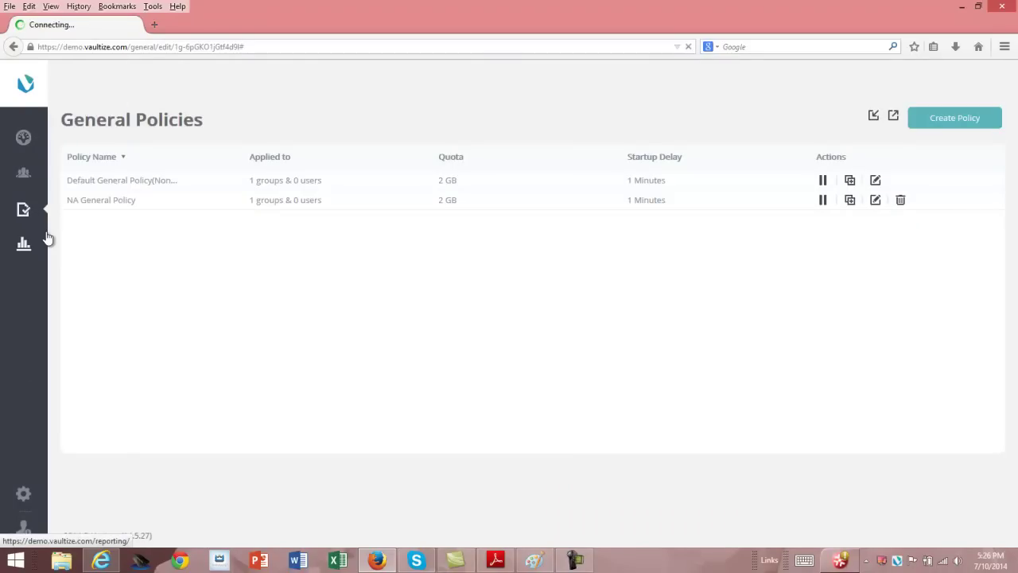
click(870, 211)
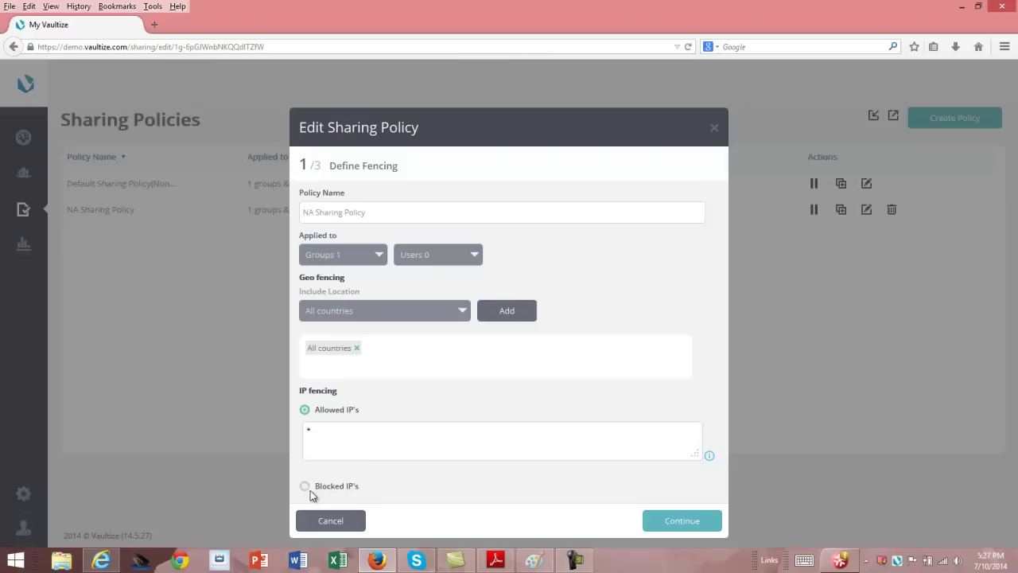
click(659, 525)
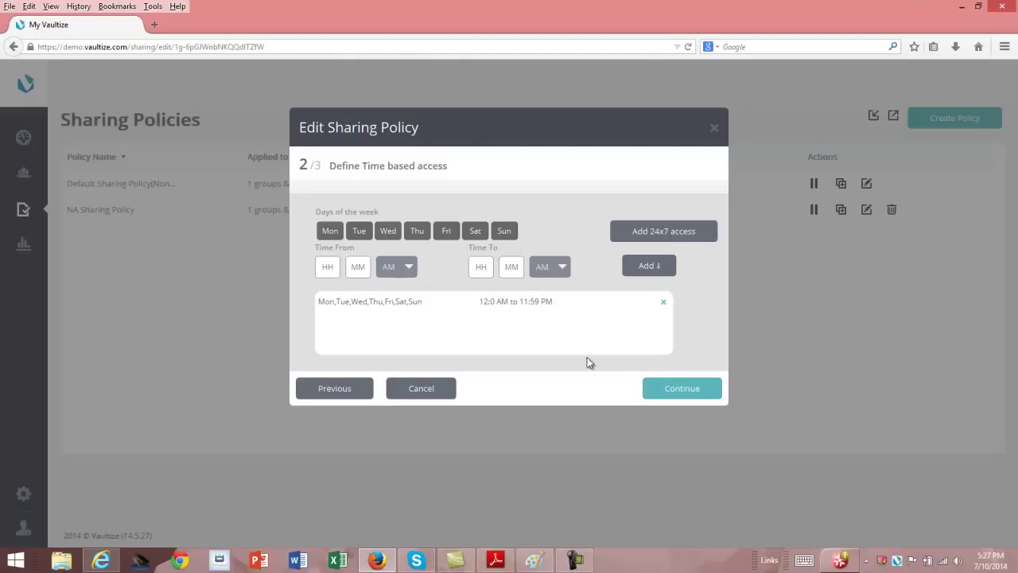
click(659, 390)
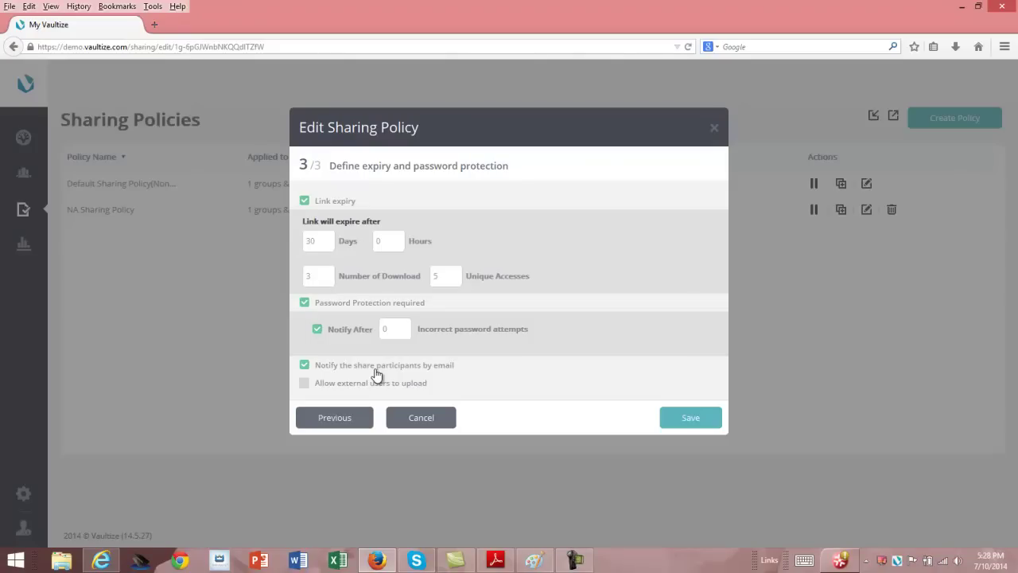
click(422, 418)
Examine the NA Mobility Policy's user interaction, containerization and content rights settings, leaving without saving
mouse_move(24, 213)
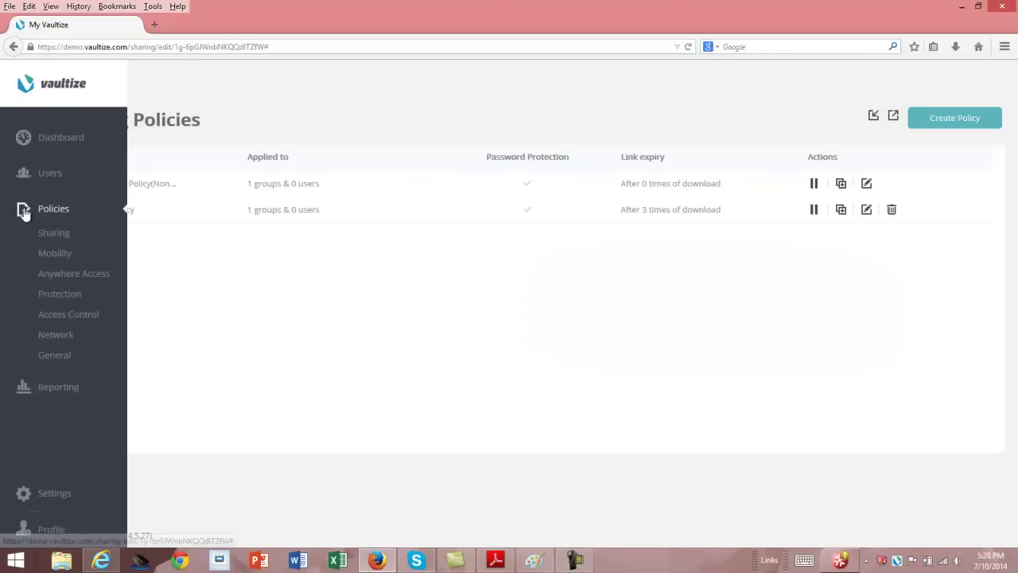
click(56, 253)
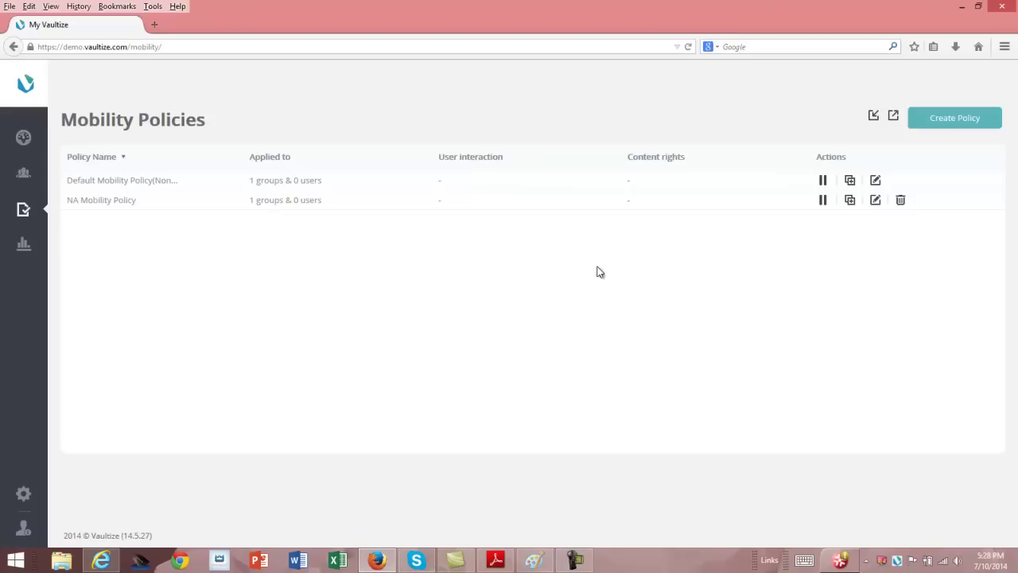
click(875, 200)
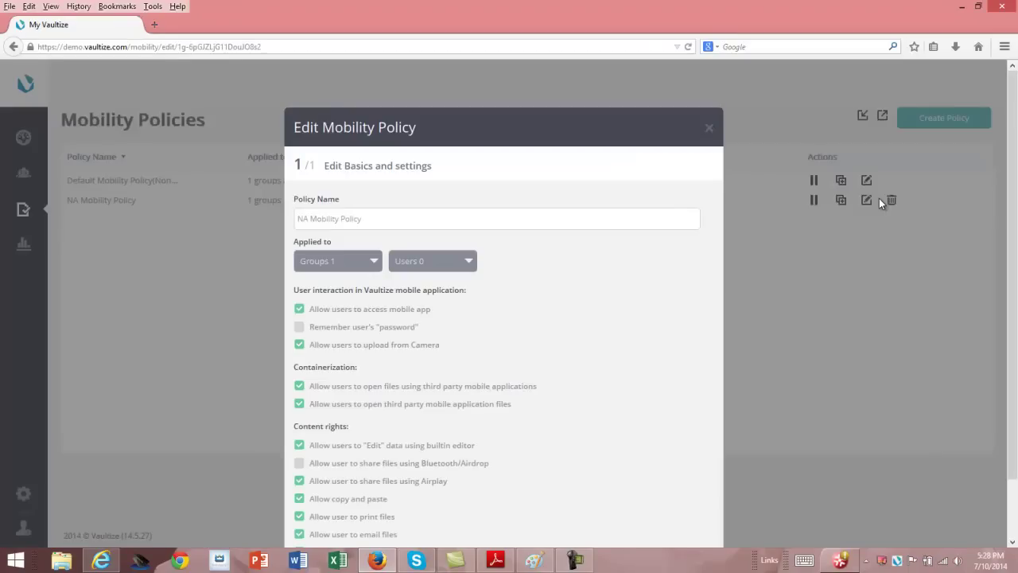
scroll(705, 303, down, 1)
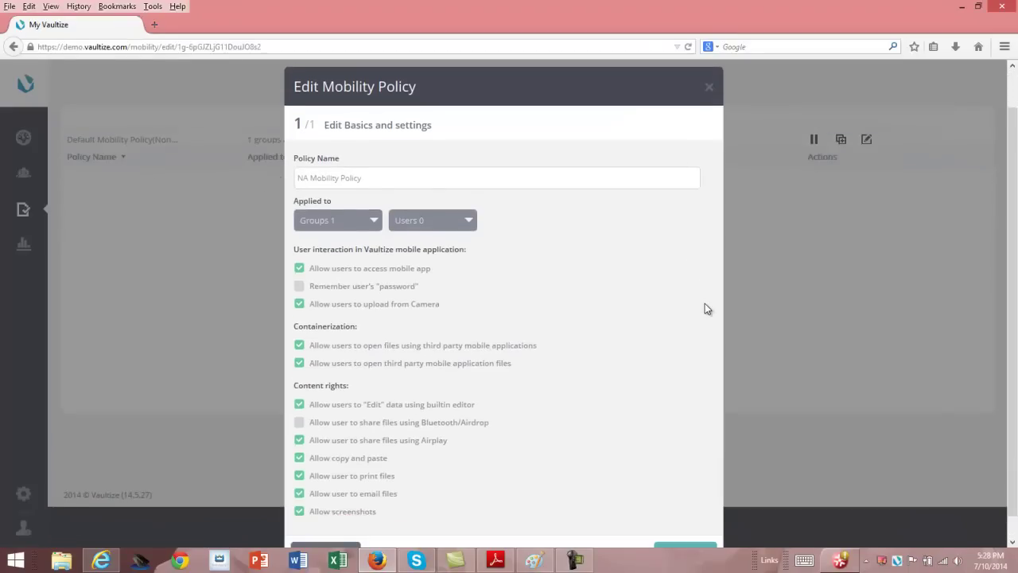
scroll(704, 303, down, 1)
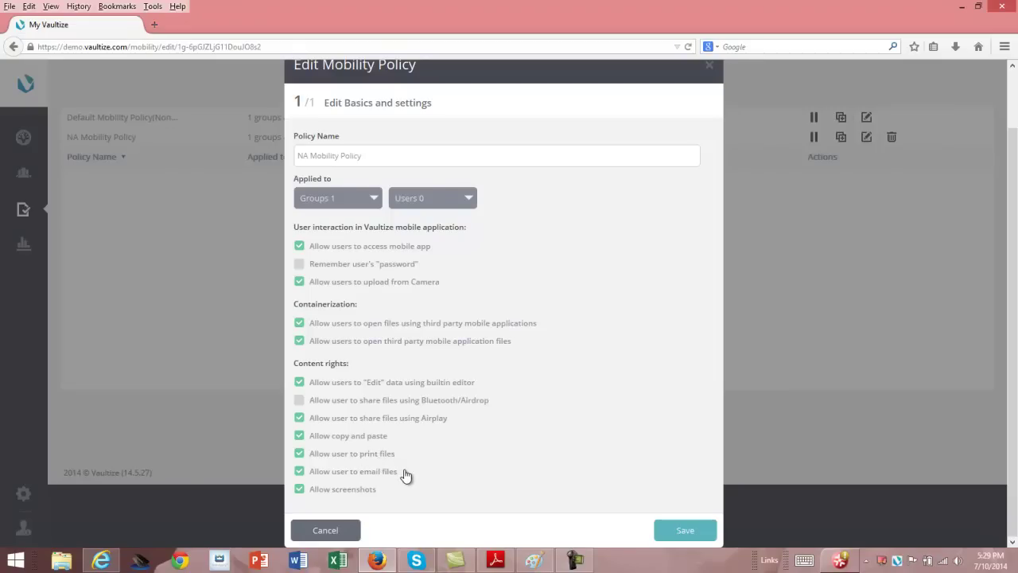
click(325, 540)
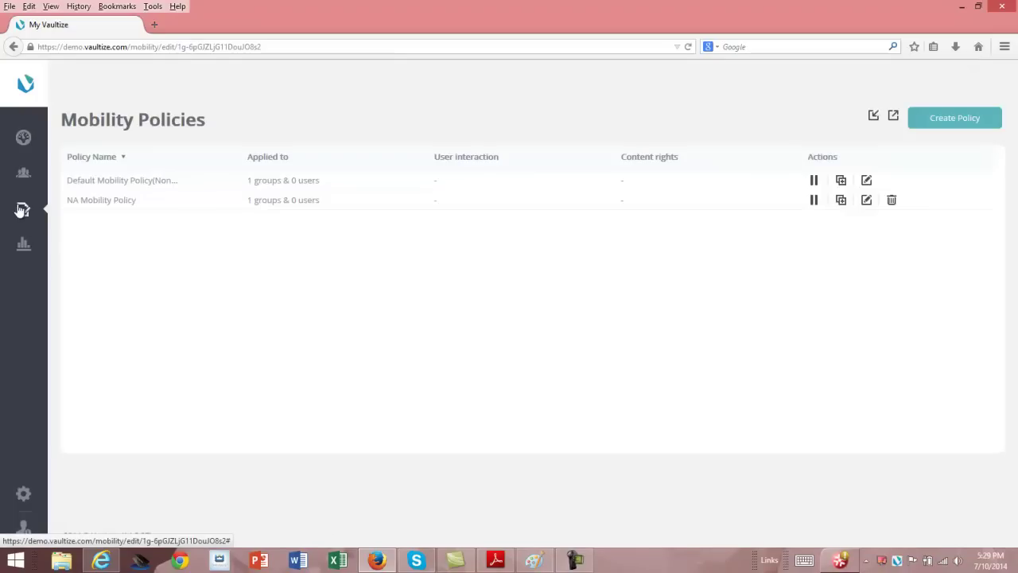
Examine the source and files/folders filters of the NA Anywhere Access Policy without saving, and minimize the browser
mouse_move(23, 213)
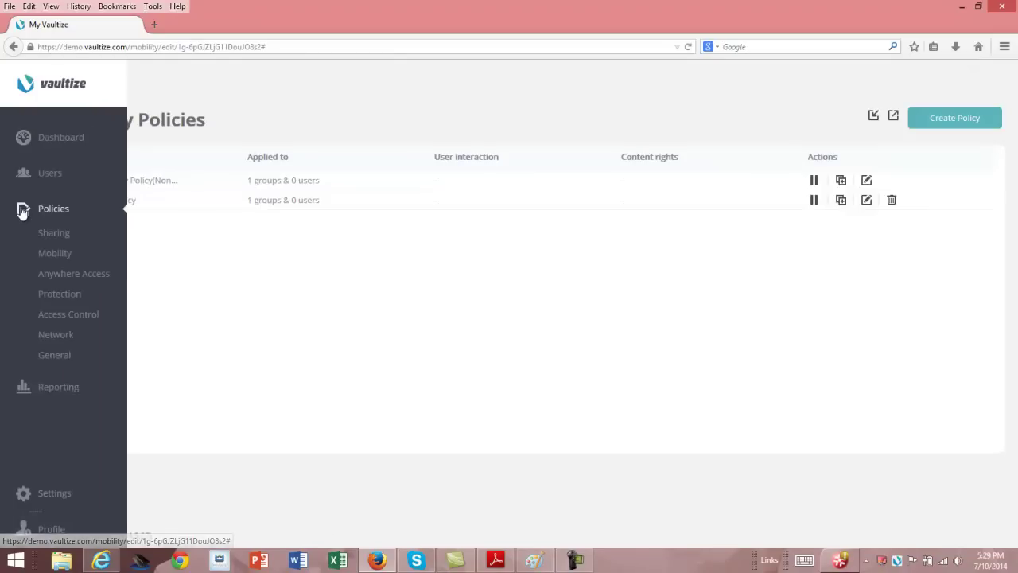
click(73, 275)
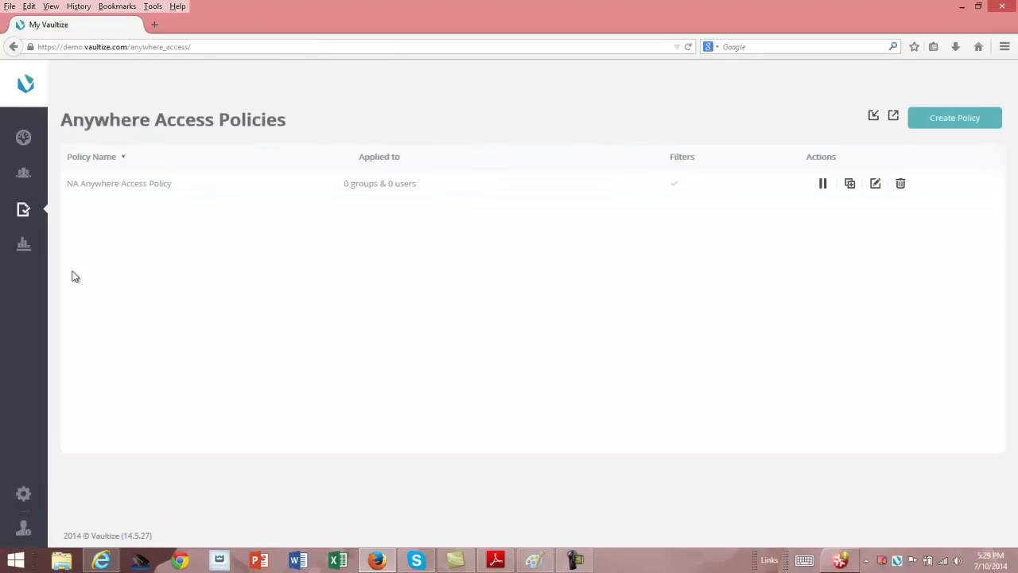
click(876, 183)
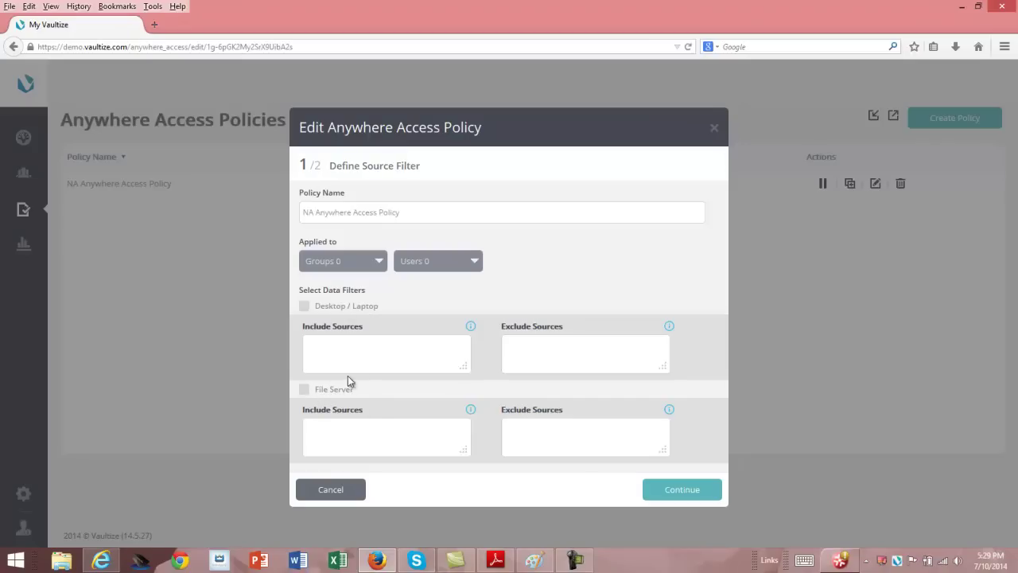
click(691, 492)
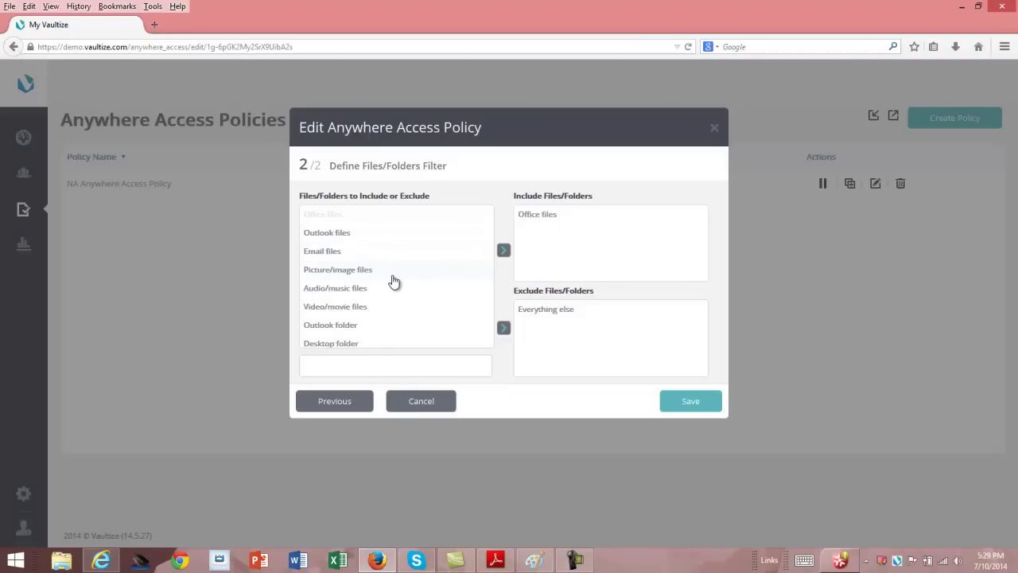
mouse_move(568, 215)
click(420, 404)
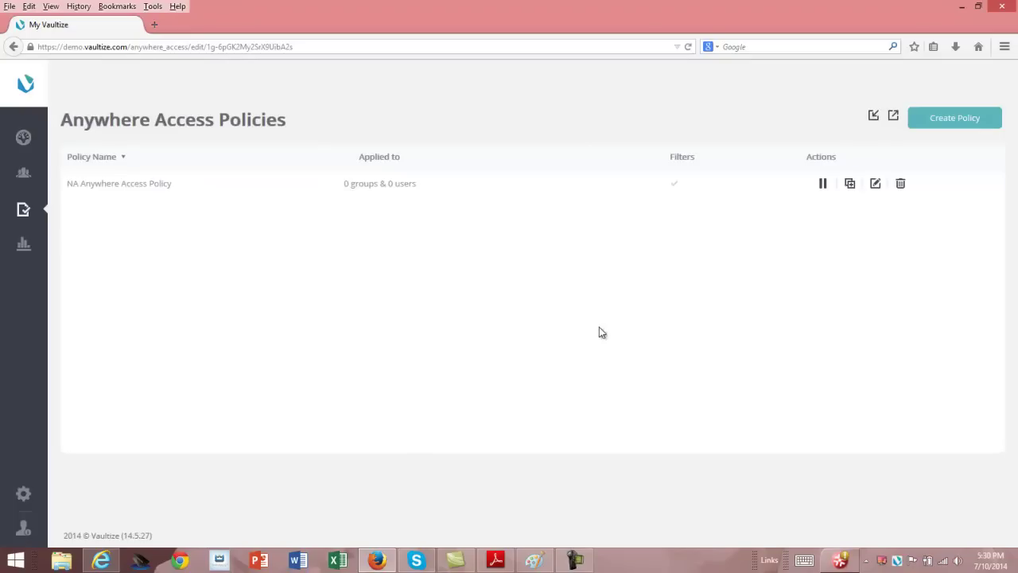
click(961, 7)
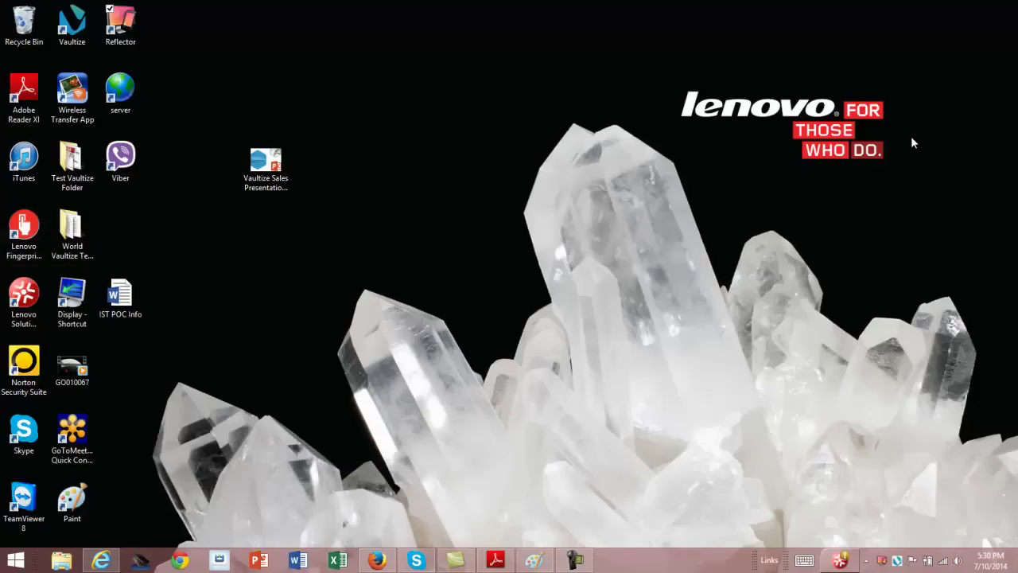